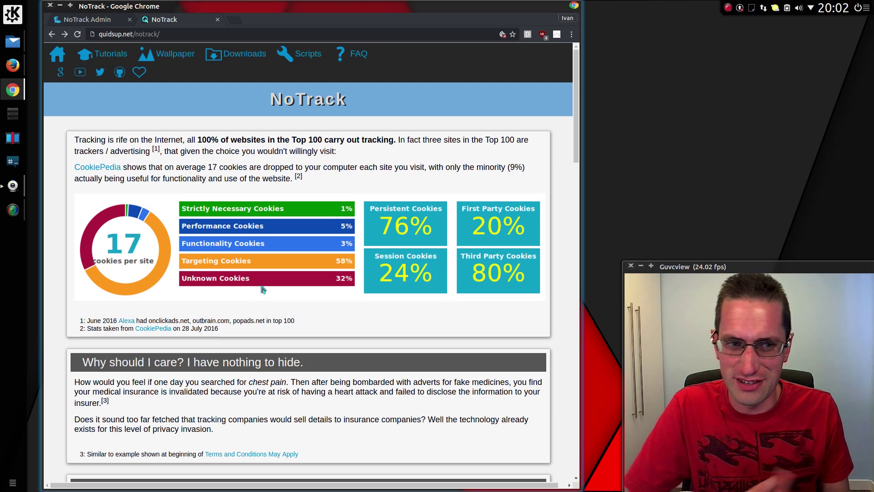
# Scroll the quidsup.net NoTrack page, then view the admin dashboard with 10,553 blocklist domains and 1,987 blocked sites.
pyautogui.scroll(-4, 262, 289)
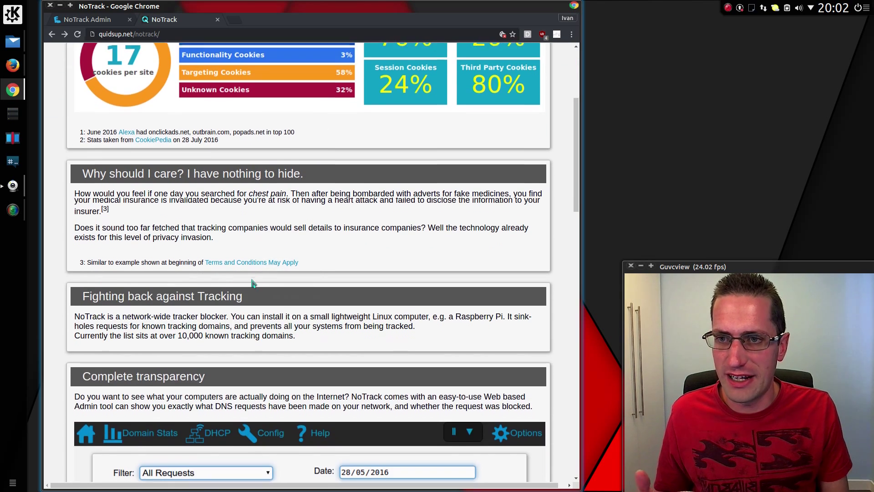
pyautogui.scroll(-3, 253, 282)
pyautogui.click(91, 20)
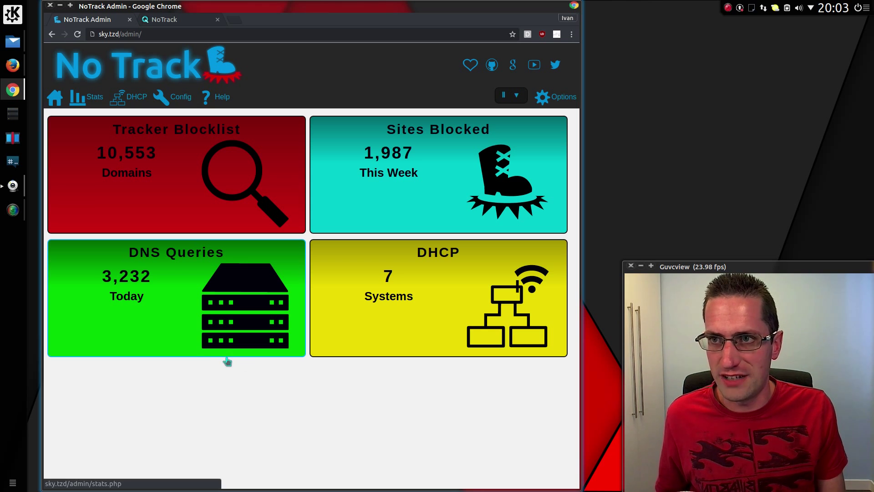
pyautogui.click(182, 19)
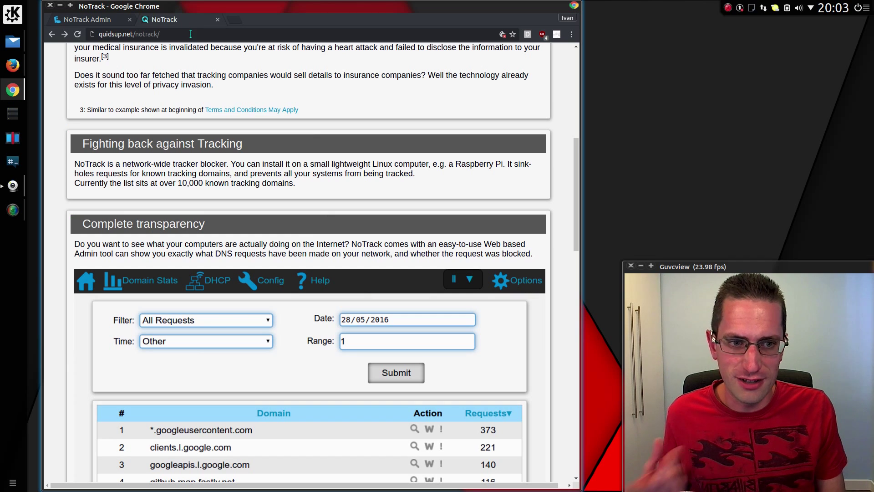
pyautogui.scroll(10, 287, 273)
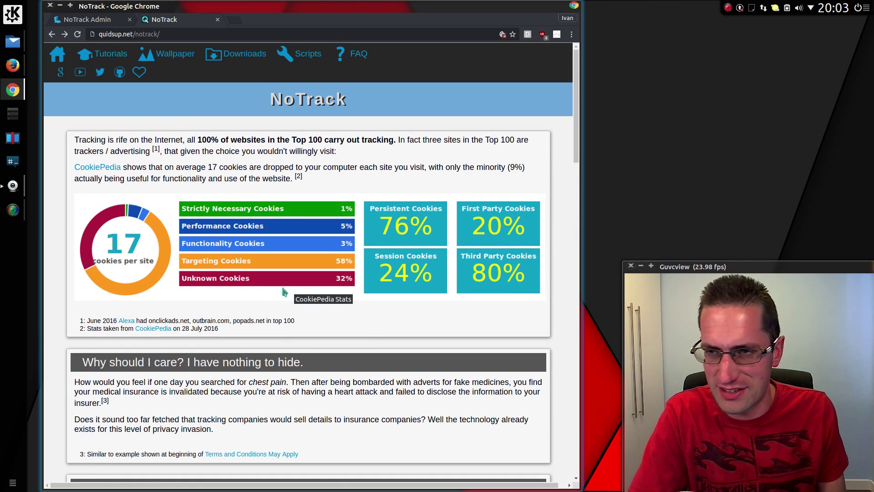
pyautogui.click(101, 23)
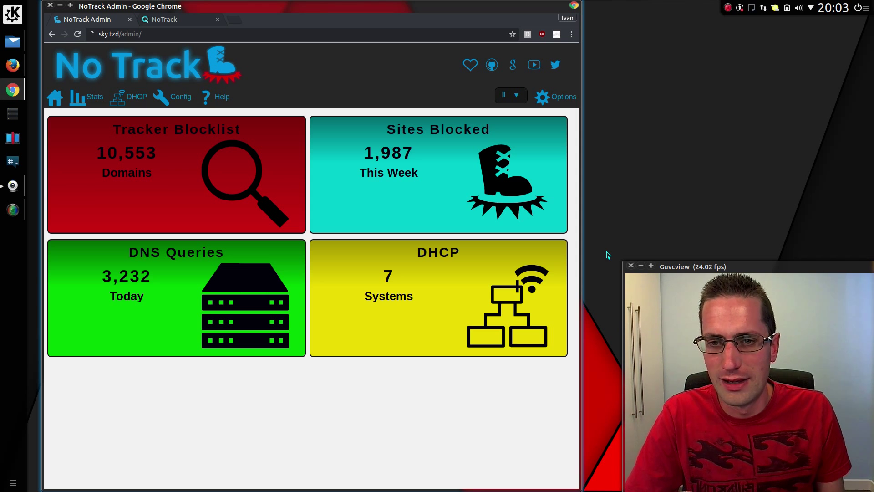
# Maximize Chrome and go to Config > Block Lists, placing the cursor in the empty Custom Block Lists box.
pyautogui.press('super+Page_Up')
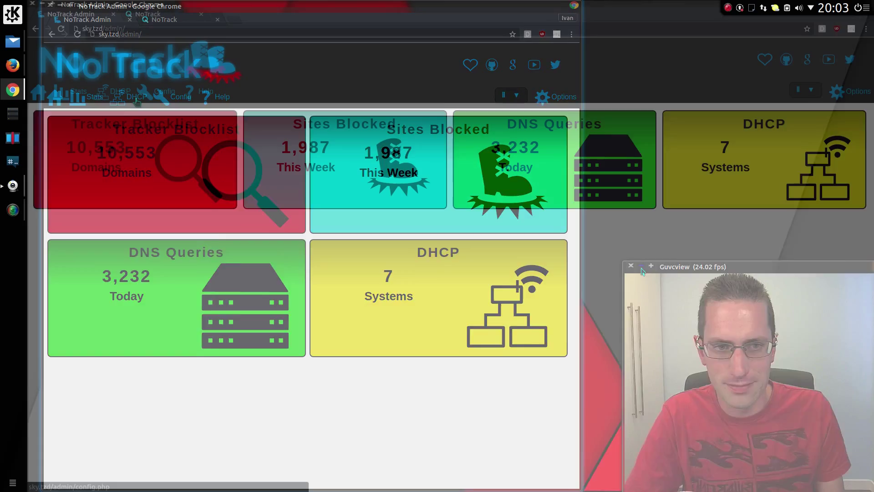
pyautogui.click(136, 102)
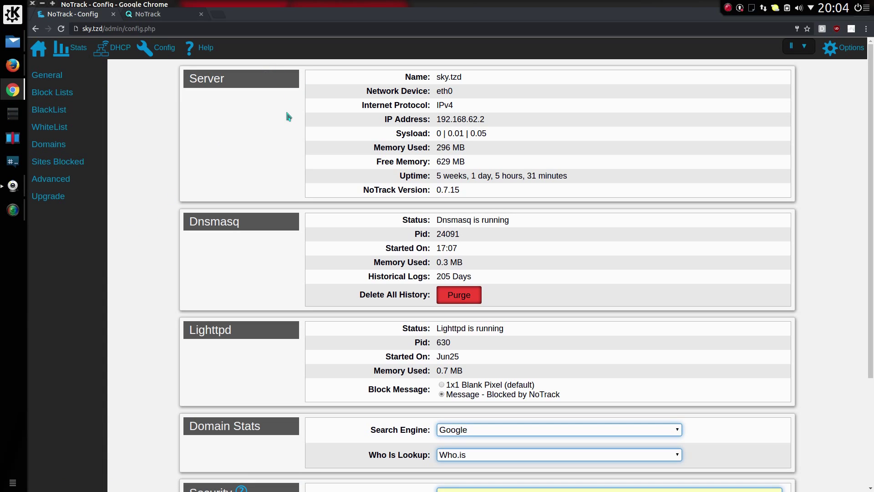
pyautogui.click(51, 92)
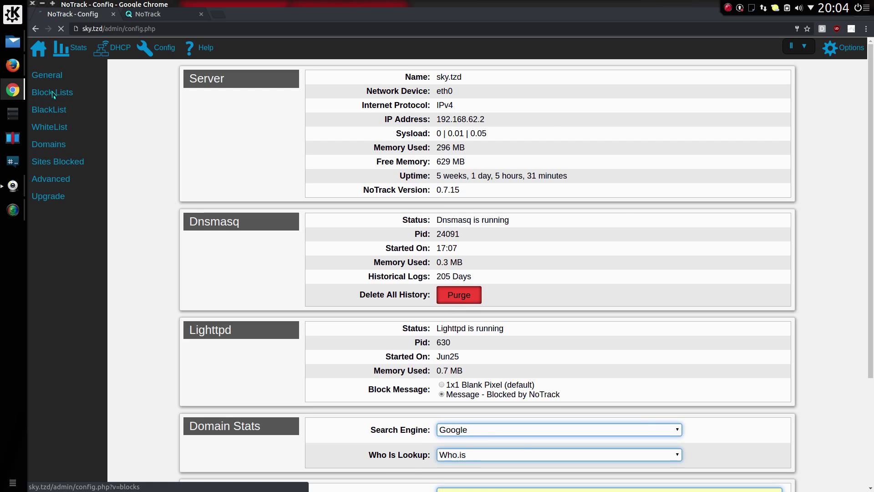
pyautogui.scroll(-5, 356, 272)
pyautogui.click(485, 409)
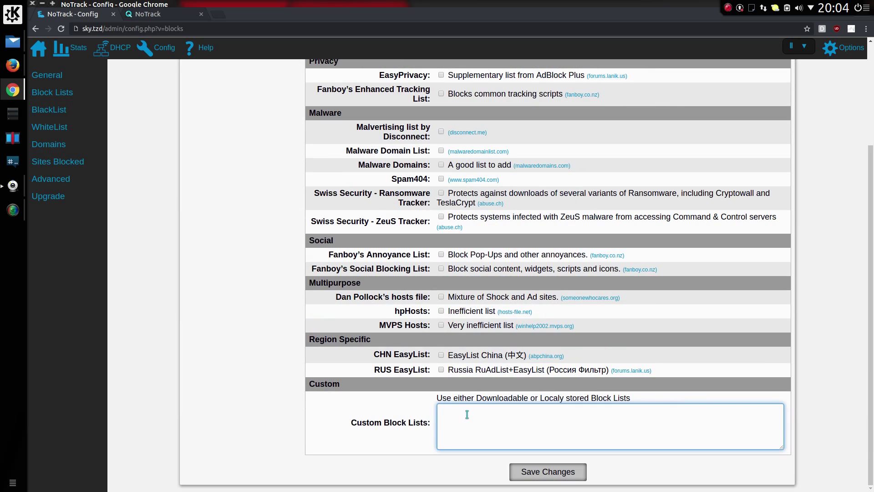
pyautogui.click(464, 415)
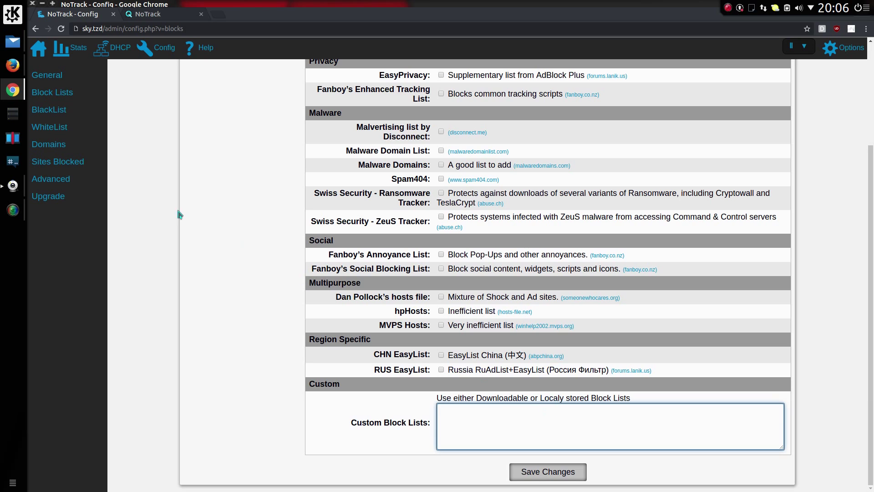
# Add a local file path and two GitHub list URLs, comma-separated, as custom block lists and save.
pyautogui.write('/home/quids/test.txt https://raw.githubusercontent.com/easylist/EasyListHebrew/master/EasyListHebrew.txt https://raw.githubusercontent.com/szpeter80/hufilter/master/hufilter.txt')
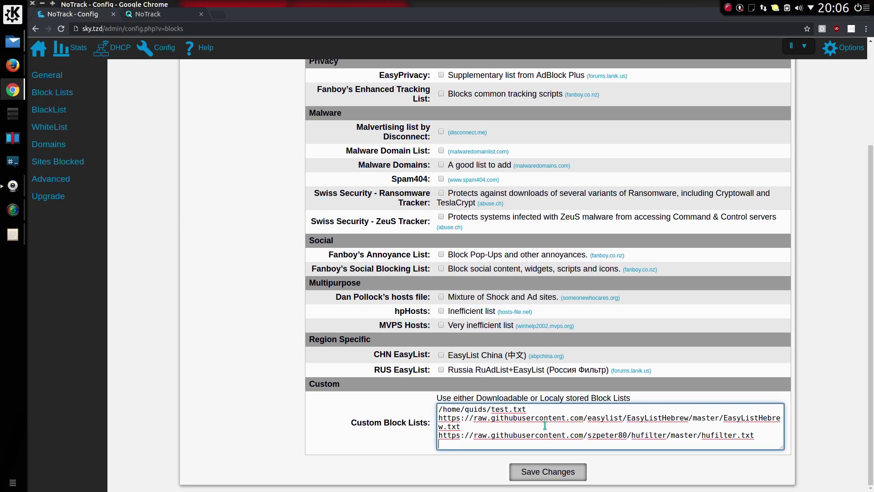
pyautogui.click(538, 412)
pyautogui.write(',')
pyautogui.press('Delete')
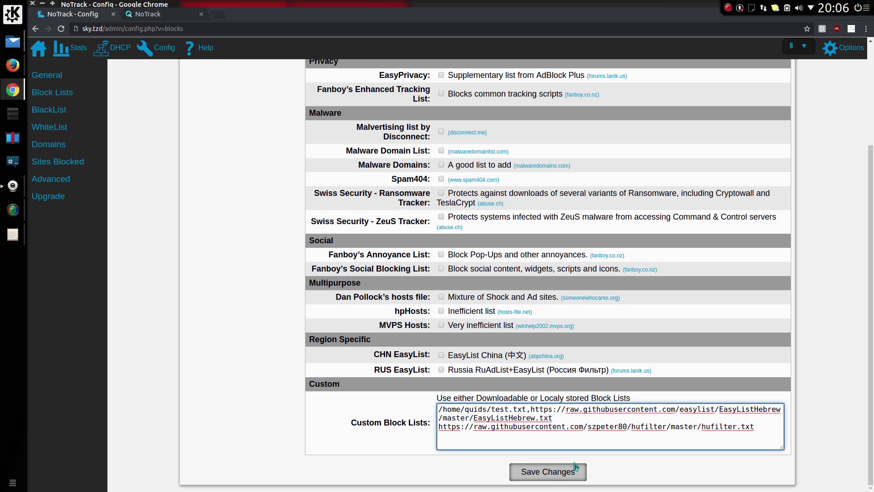
pyautogui.click(556, 476)
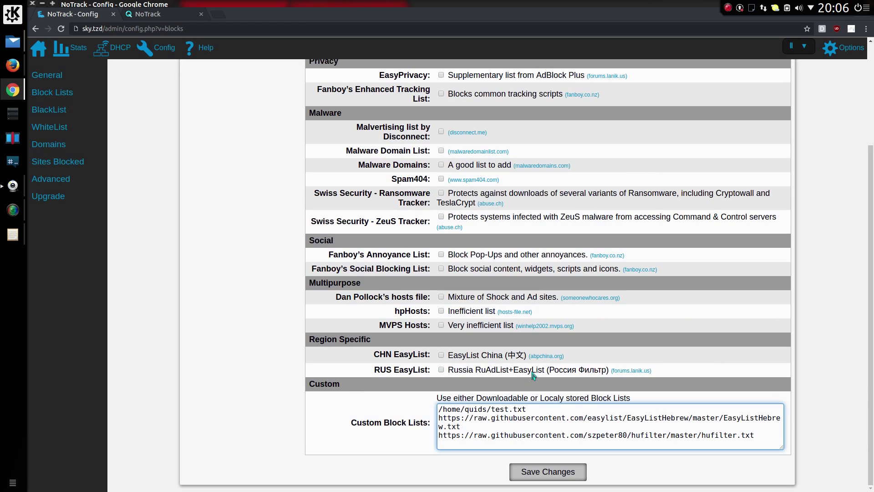
# Open the dashboard in a new tab, close the quidsup site, and return to the configuration settings.
pyautogui.scroll(3, 283, 258)
pyautogui.middleClick(39, 48)
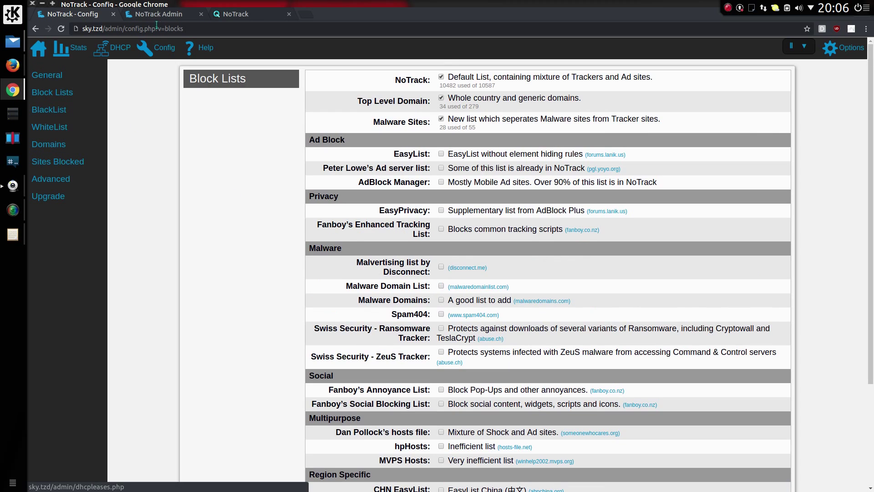
pyautogui.click(158, 14)
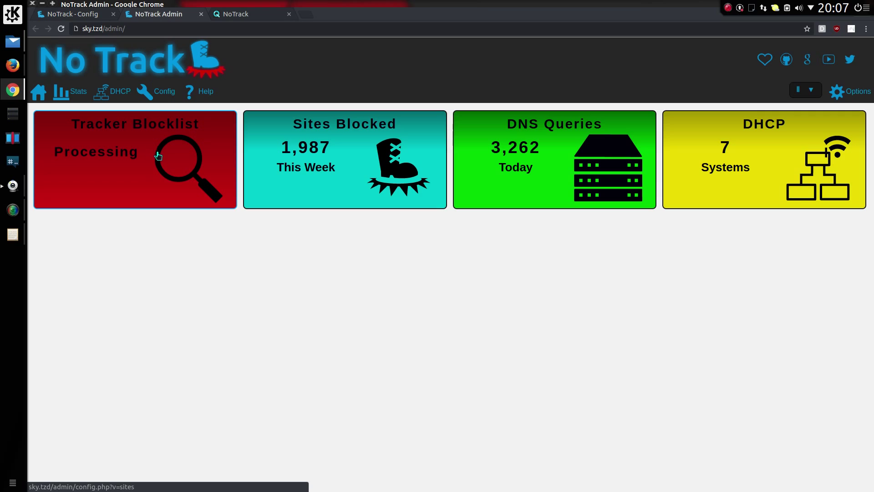
pyautogui.click(289, 14)
pyautogui.click(72, 14)
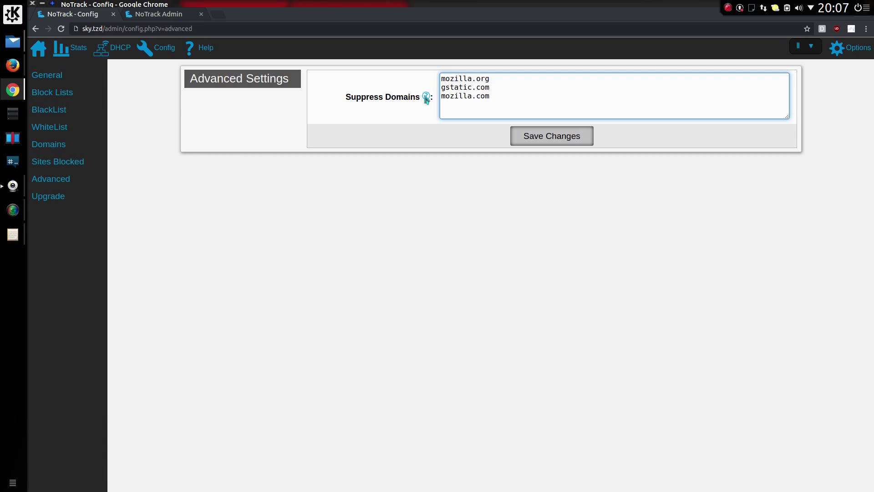
# Open the DNS Stats page in a new tab.
pyautogui.moveTo(427, 99)
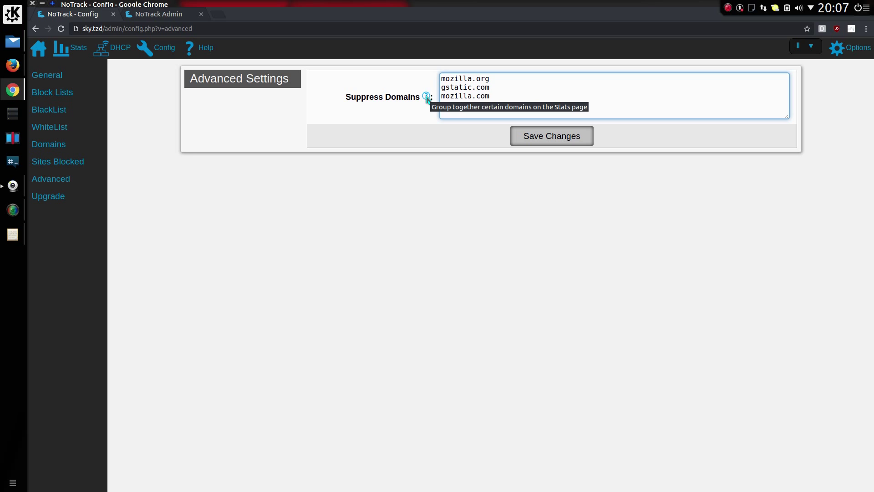
pyautogui.middleClick(62, 54)
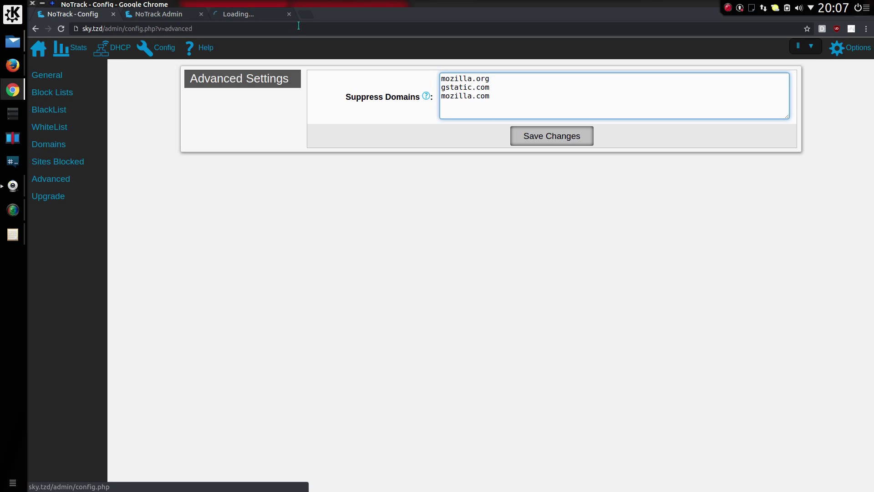
pyautogui.click(256, 16)
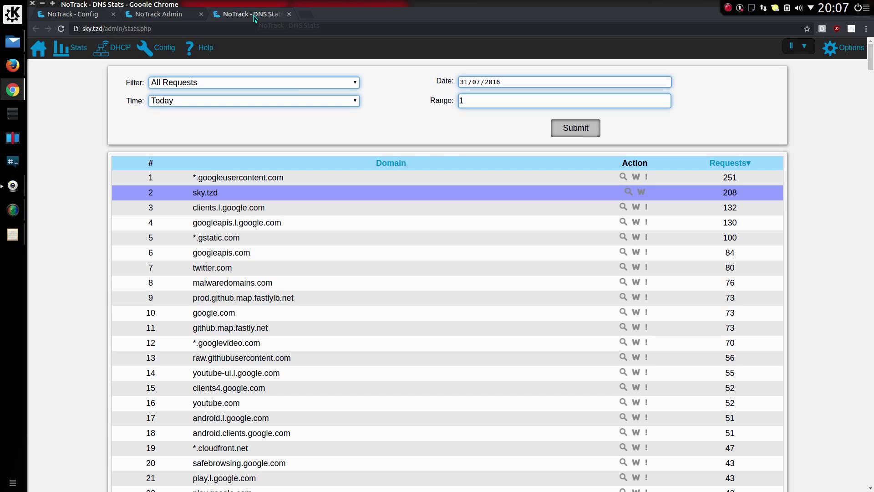
pyautogui.scroll(-2, 329, 297)
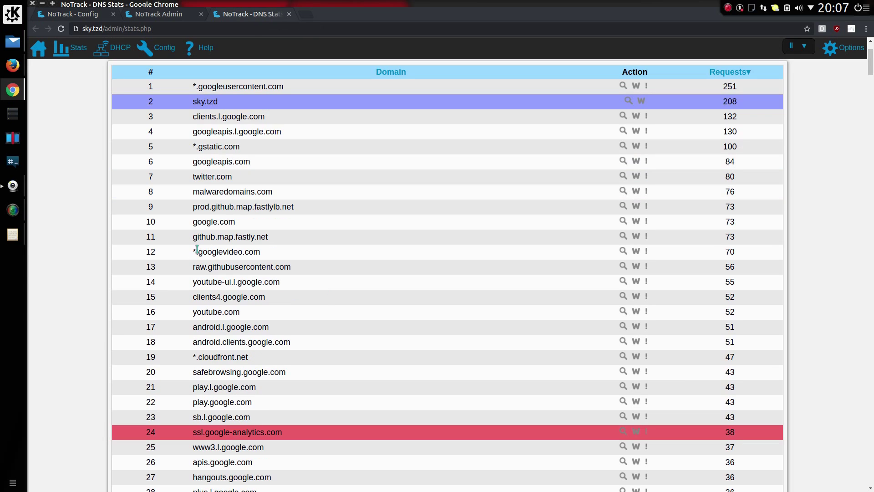
# Highlight the googlevideo.com, gstatic and ytimg.l.google.com domains, then go to the Config Upgrade page.
pyautogui.moveTo(194, 250); pyautogui.dragTo(266, 252)
pyautogui.scroll(2, 336, 273)
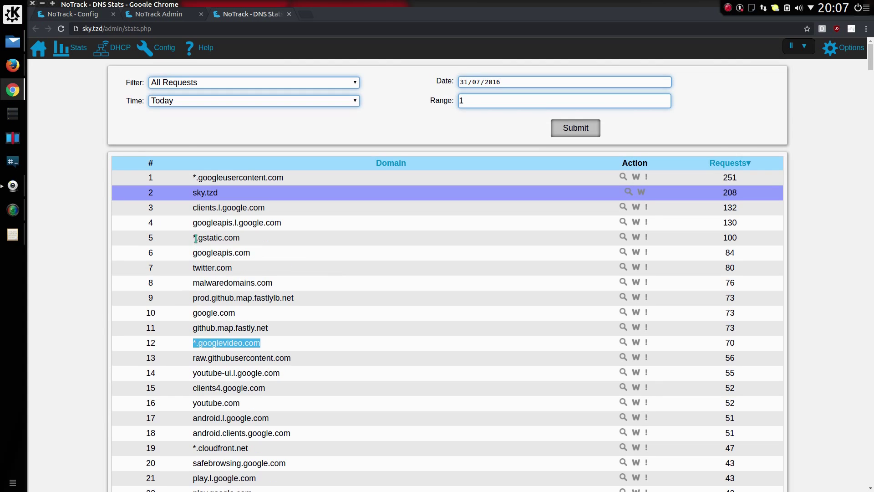
pyautogui.moveTo(196, 237); pyautogui.dragTo(241, 237)
pyautogui.scroll(-7, 318, 299)
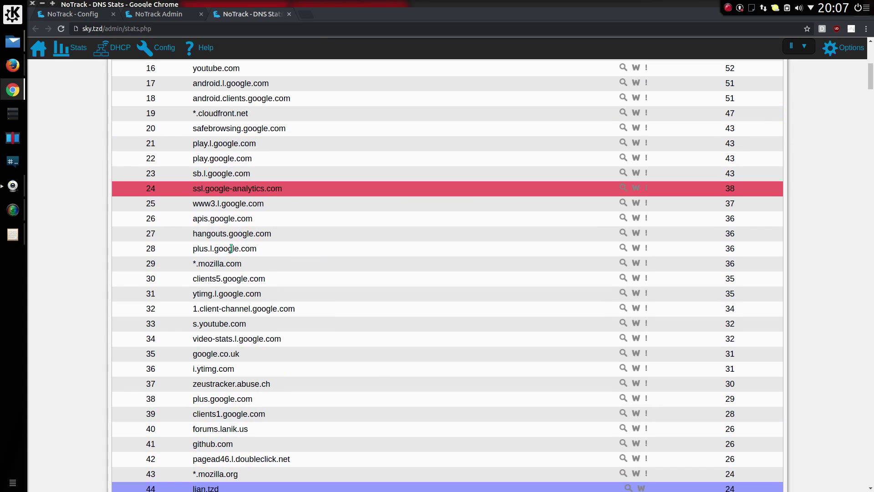
pyautogui.moveTo(262, 269); pyautogui.dragTo(192, 266)
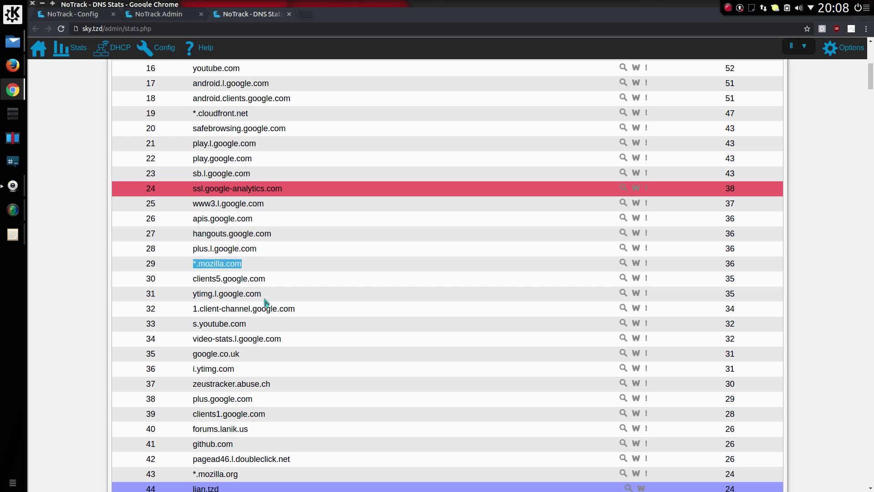
pyautogui.moveTo(264, 295); pyautogui.dragTo(219, 295)
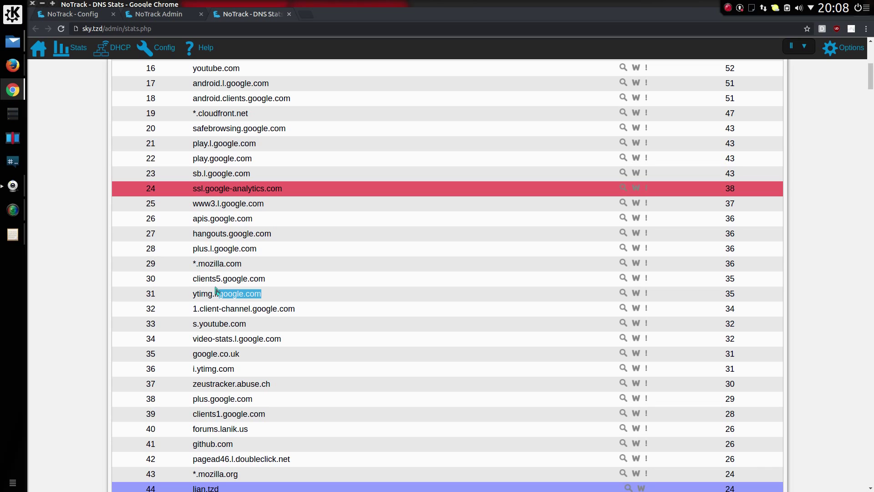
pyautogui.hotkey('ctrl', '1')
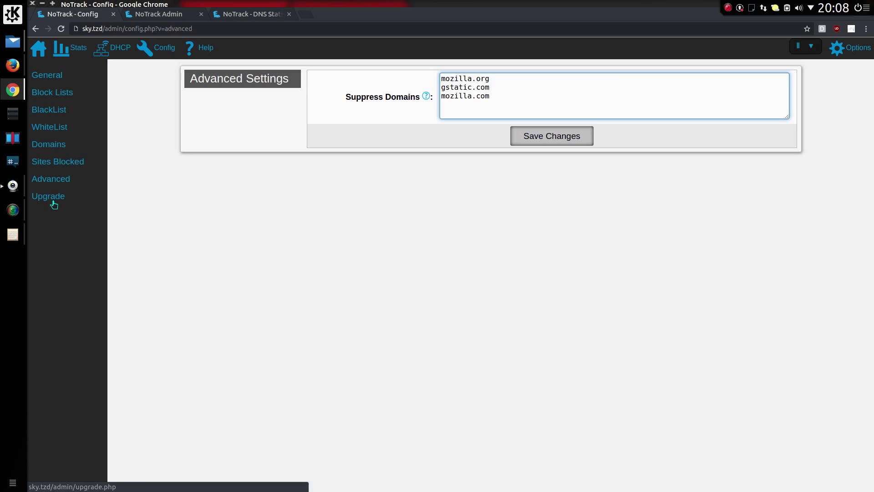
pyautogui.click(53, 204)
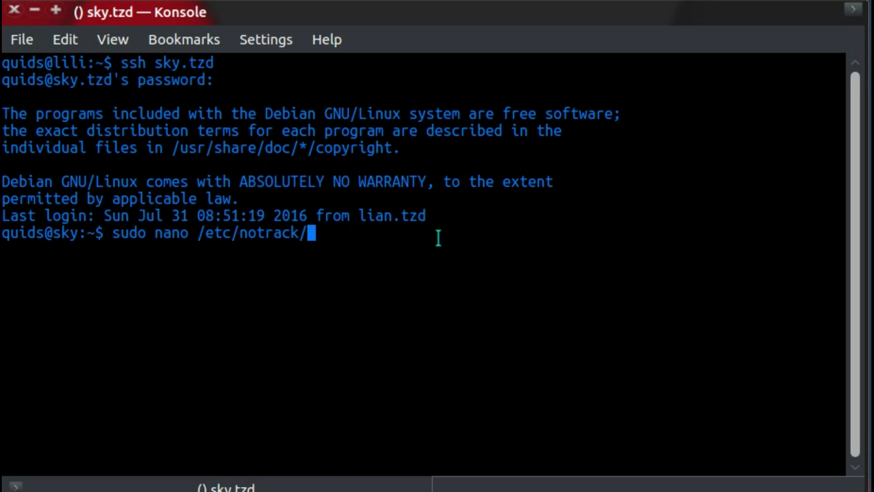
# Edit /etc/notrack/notrack.conf in nano to set BlockList_PglYoyo = 1 and save it.
pyautogui.write('notrack.conf')
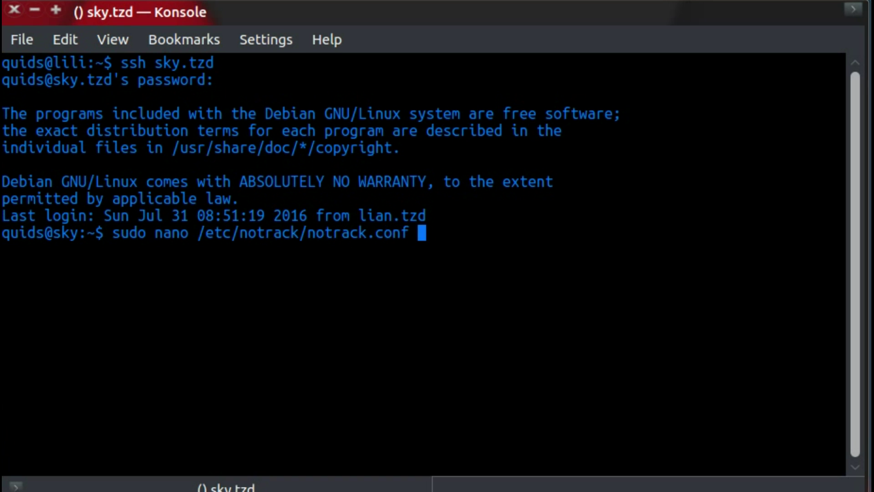
pyautogui.press('Return')
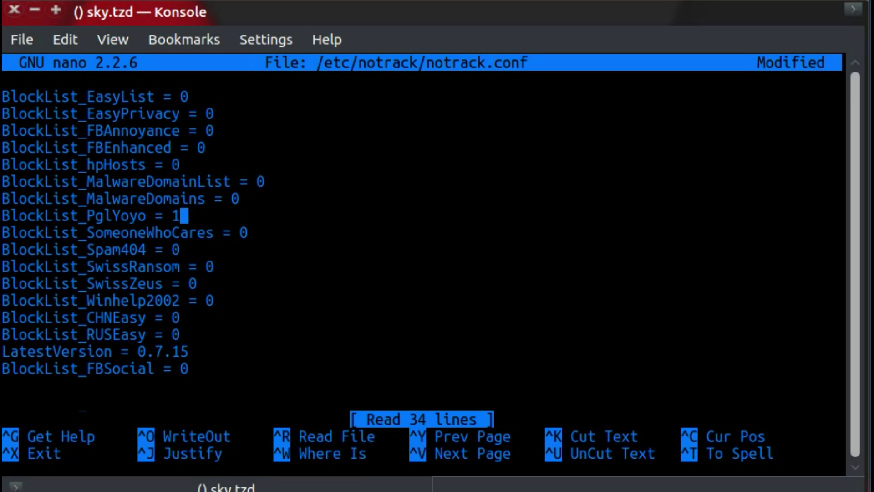
pyautogui.hotkey('ctrl', 'x')
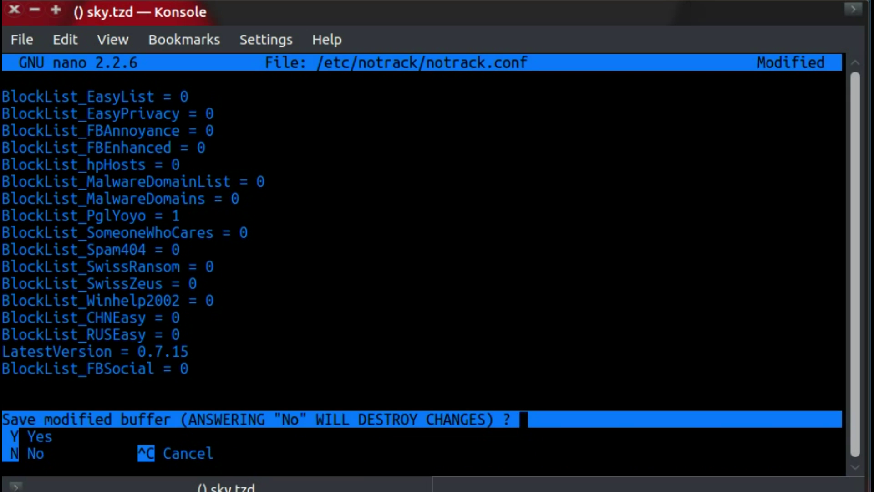
pyautogui.press('y')
pyautogui.press('Return')
# Run sudo notrack -f to force an update importing 12898 domains and deduplicating 380.
pyautogui.write('sudo notrack -f')
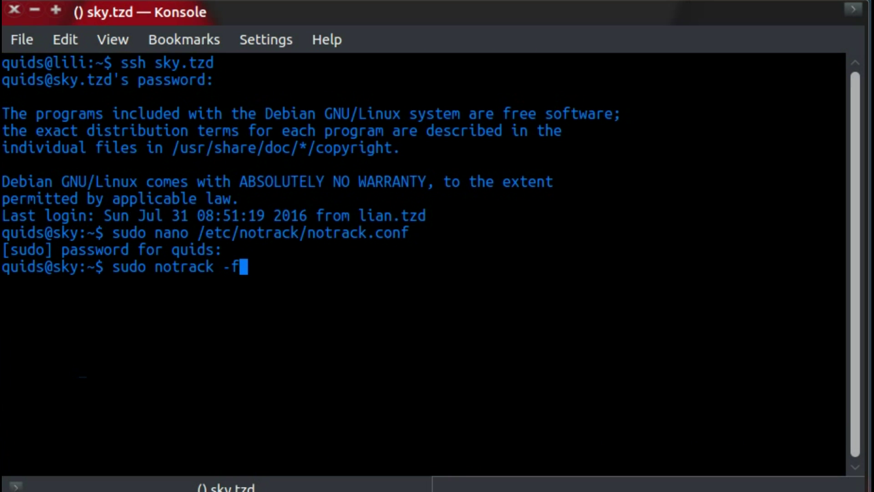
pyautogui.press('Return')
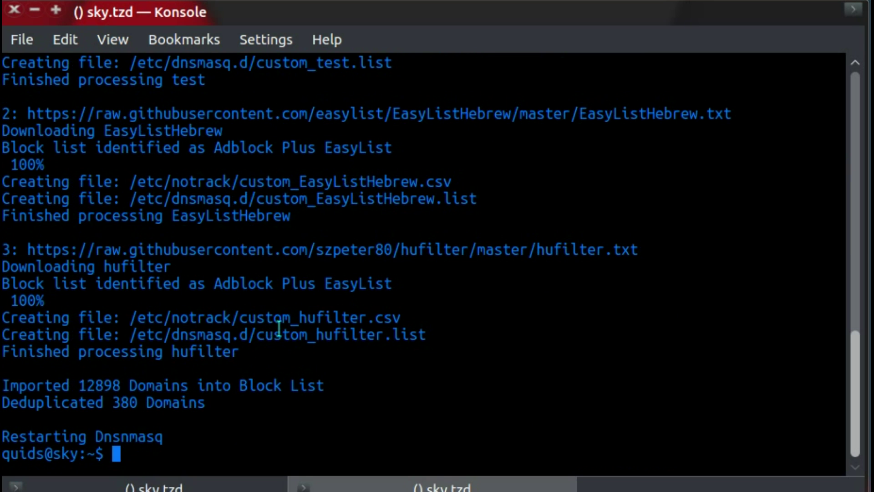
pyautogui.scroll(5, 260, 289)
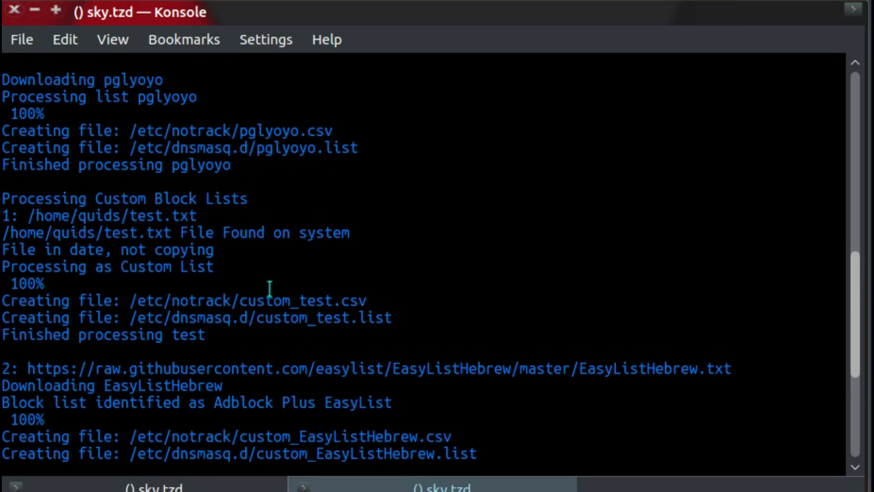
pyautogui.scroll(-5, 275, 296)
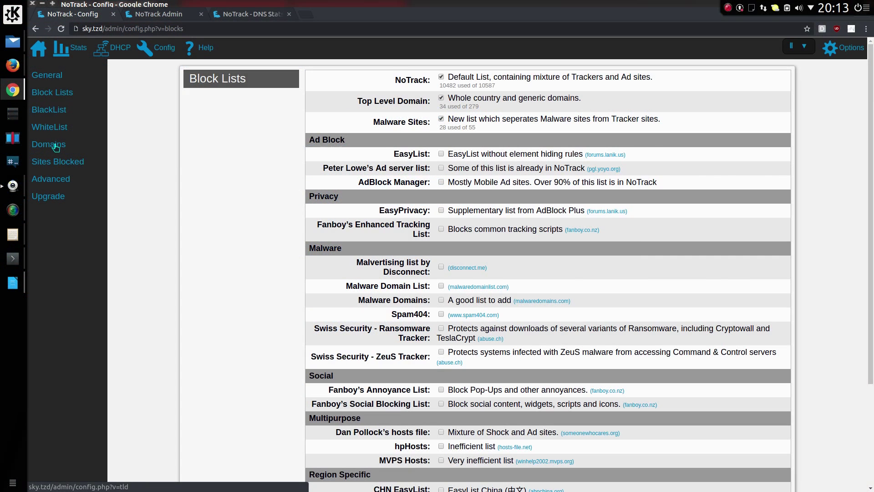
# Bring up the NoTrack Domains settings page listing generic top-level domains with .mobi ticked.
pyautogui.click(55, 146)
pyautogui.scroll(-2, 296, 273)
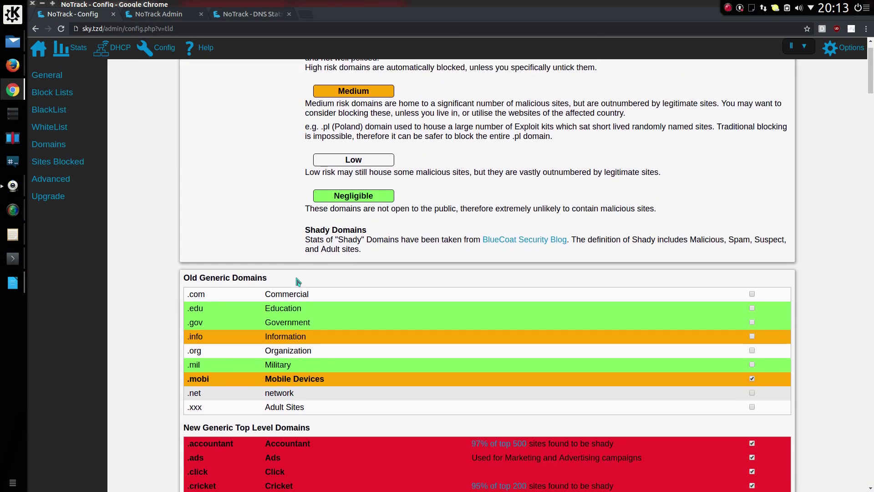
pyautogui.scroll(-1, 298, 282)
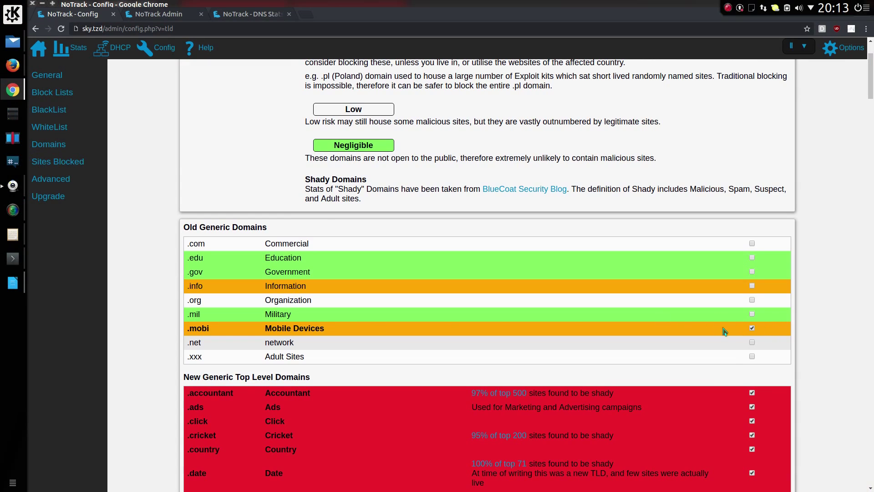
# In the blank Writer document, type .mobi and tracker.mobi on separate lines.
pyautogui.hotkey('alt', 'Tab')
pyautogui.write('.')
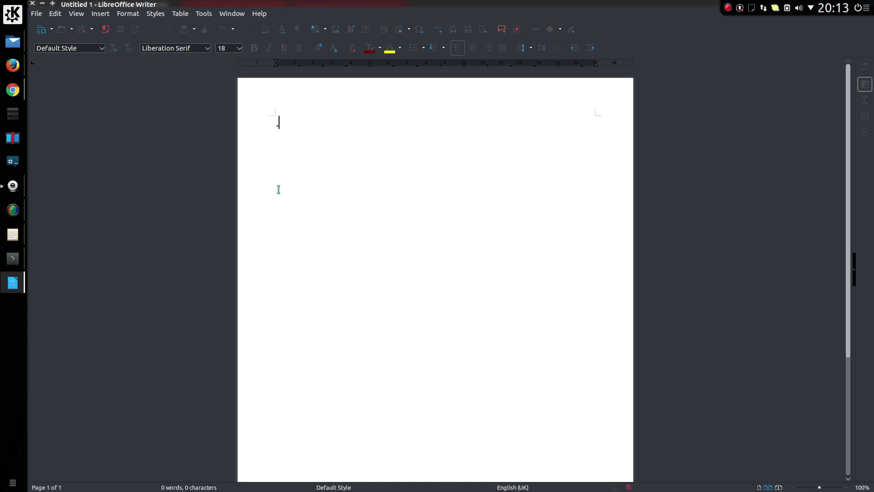
pyautogui.write('mobi')
pyautogui.press('Return')
pyautogui.press('Return')
pyautogui.write('tracker.mobi')
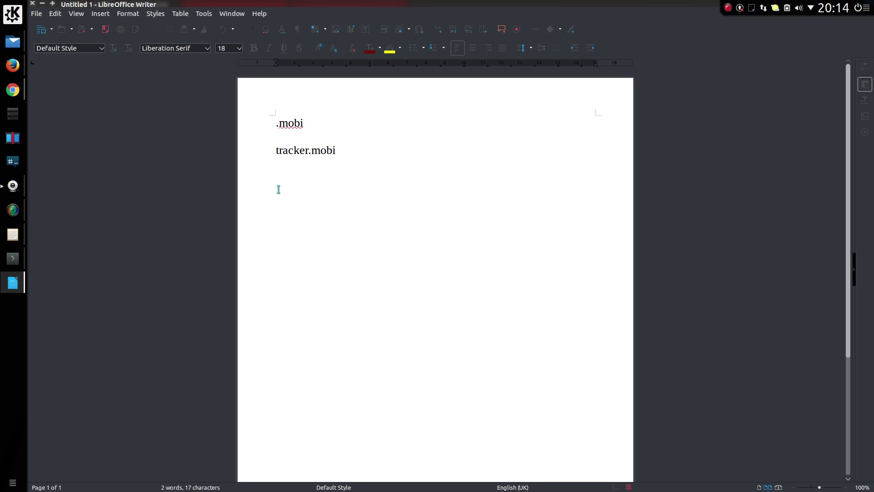
# Add adserver.com after a blank line, followed by its pasted uk, de, nl and fr subdomains.
pyautogui.press('Up')
pyautogui.hotkey('ctrl', 'Home')
pyautogui.press('Down')
pyautogui.press('Down')
pyautogui.press('End')
pyautogui.press('Return')
pyautogui.press('Return')
pyautogui.write('adserver.com')
pyautogui.press('Return')
pyautogui.press('Return')
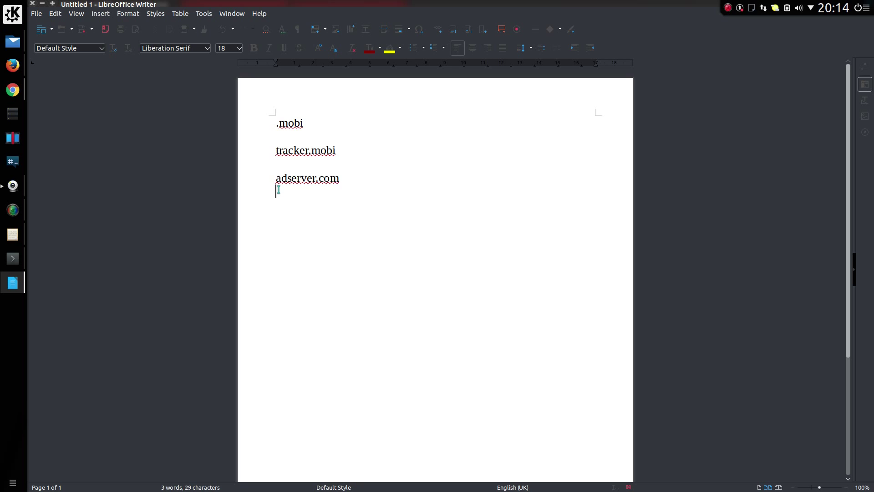
pyautogui.hotkey('ctrl', 'v')
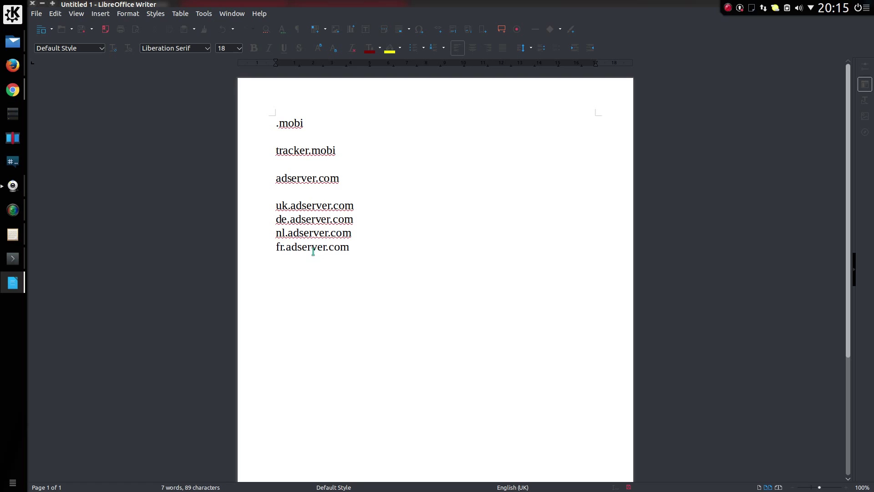
# Delete the four regional adserver.com subdomain lines, keeping .mobi, tracker.mobi and adserver.com.
pyautogui.click(343, 177)
pyautogui.moveTo(343, 178); pyautogui.dragTo(275, 177)
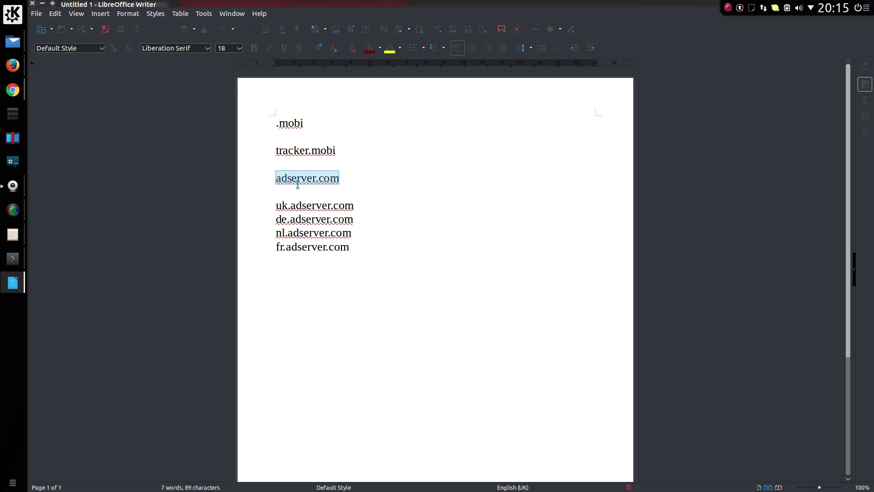
pyautogui.moveTo(352, 246); pyautogui.dragTo(277, 205)
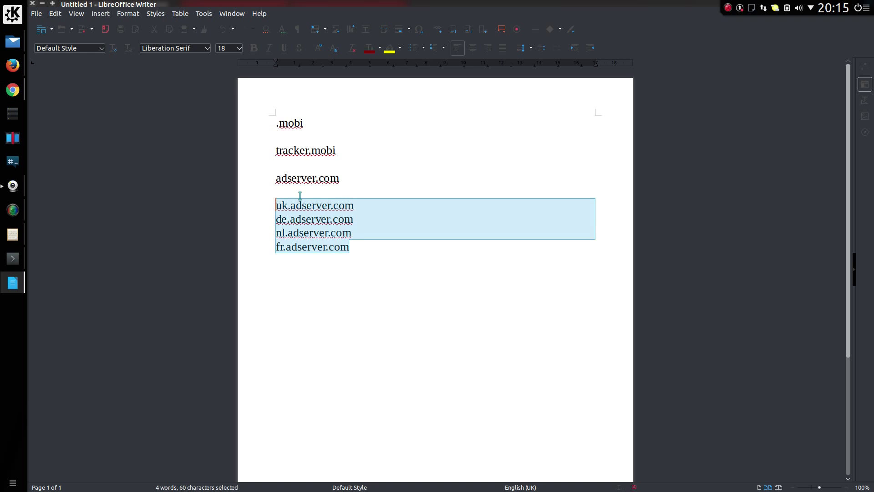
pyautogui.press('Delete')
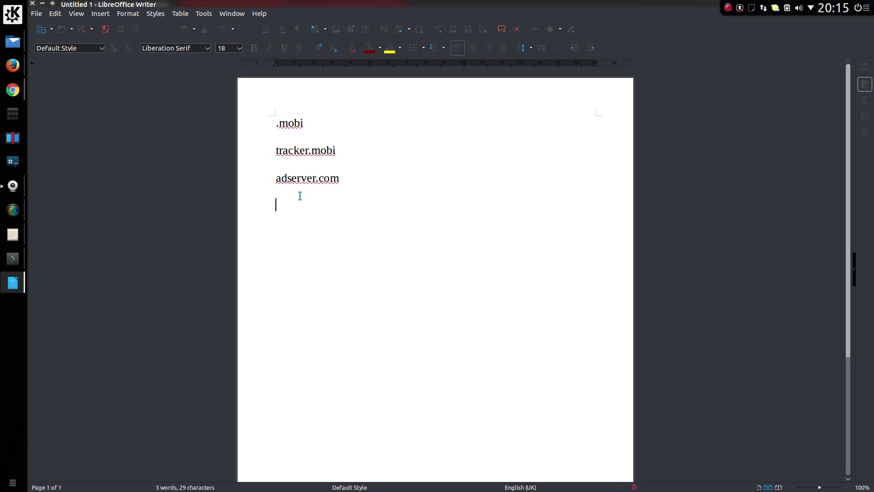